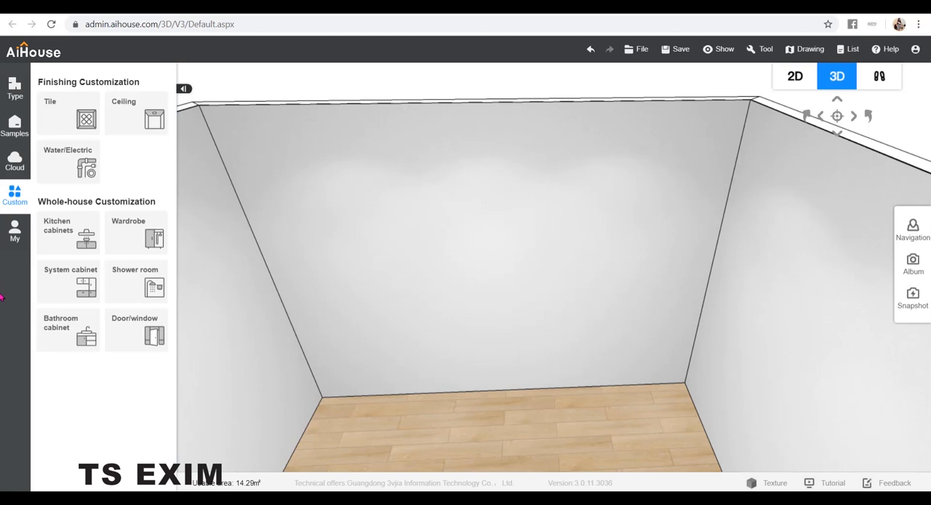
Enter ceiling customization and start a background wall design on the room's back wall.
left_click(125, 119)
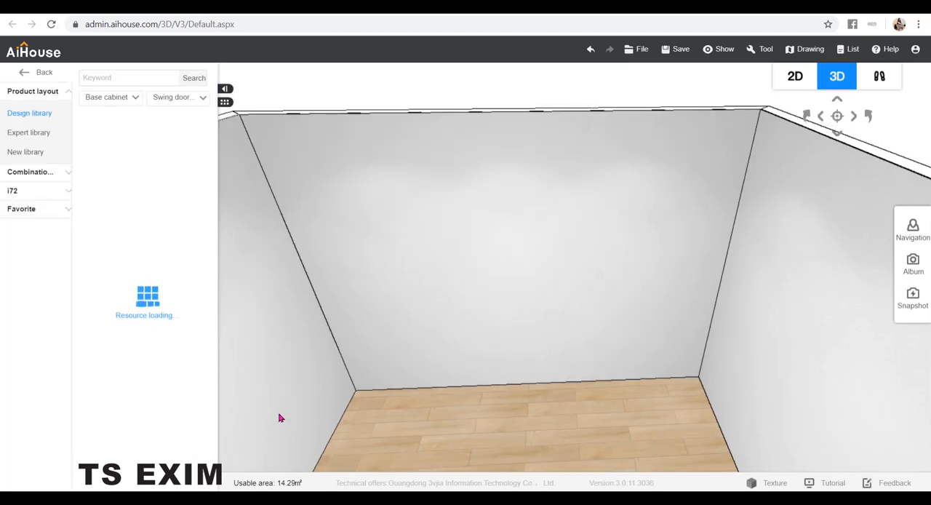
right_click(523, 191)
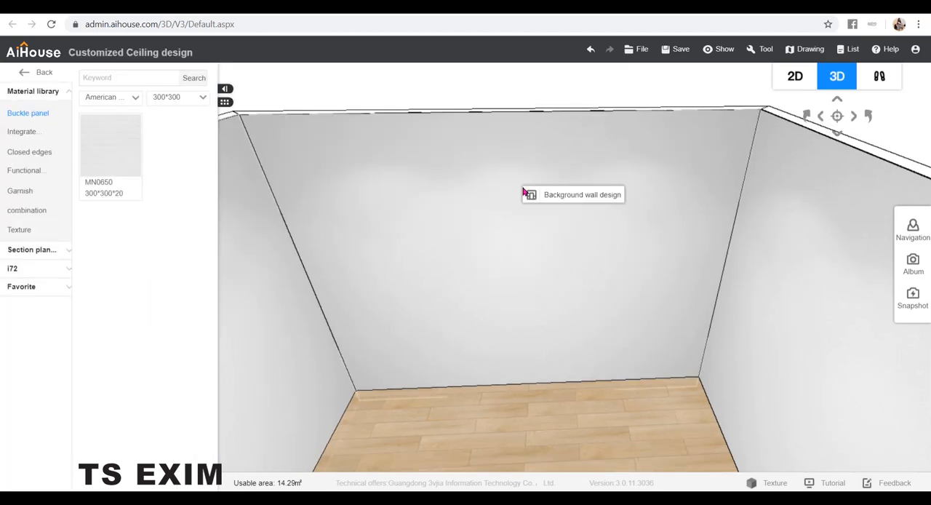
left_click(537, 198)
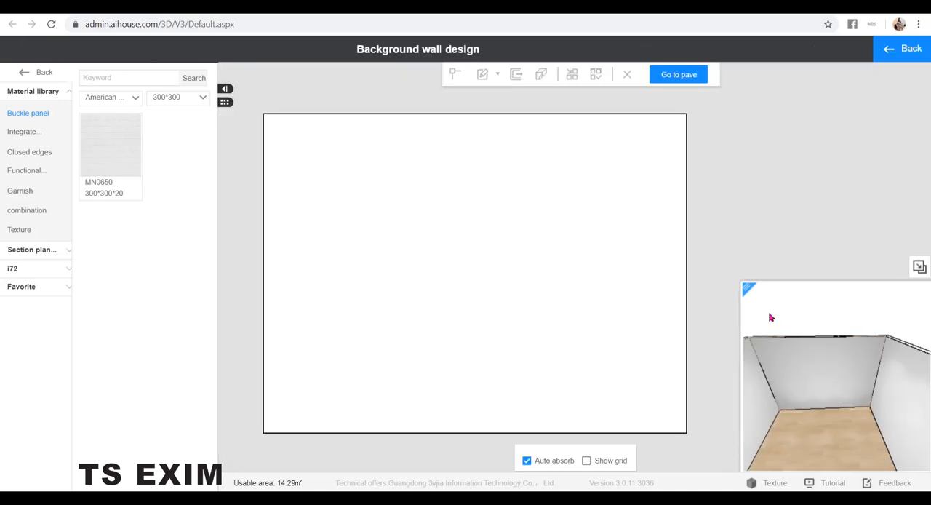
Draw an upright rectangle about 574 by 1360 on the right half of the background wall.
left_click(484, 200)
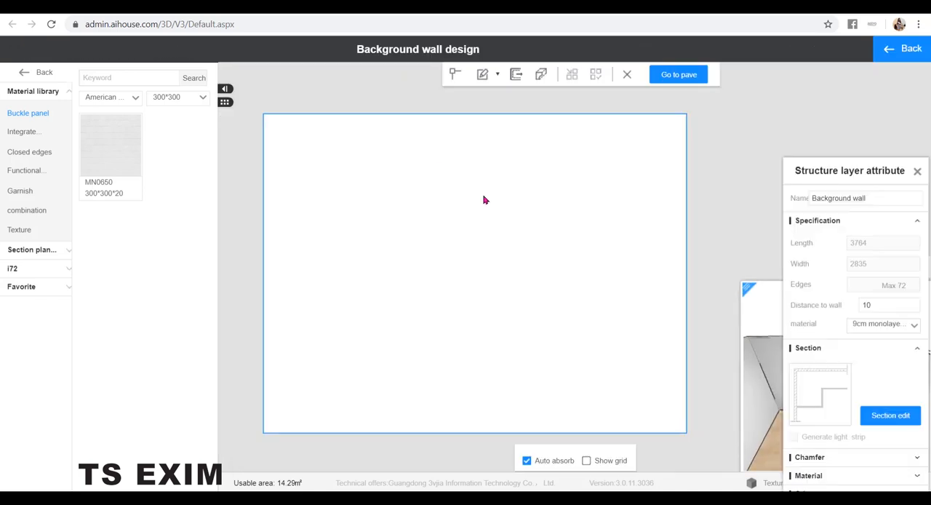
left_click(497, 75)
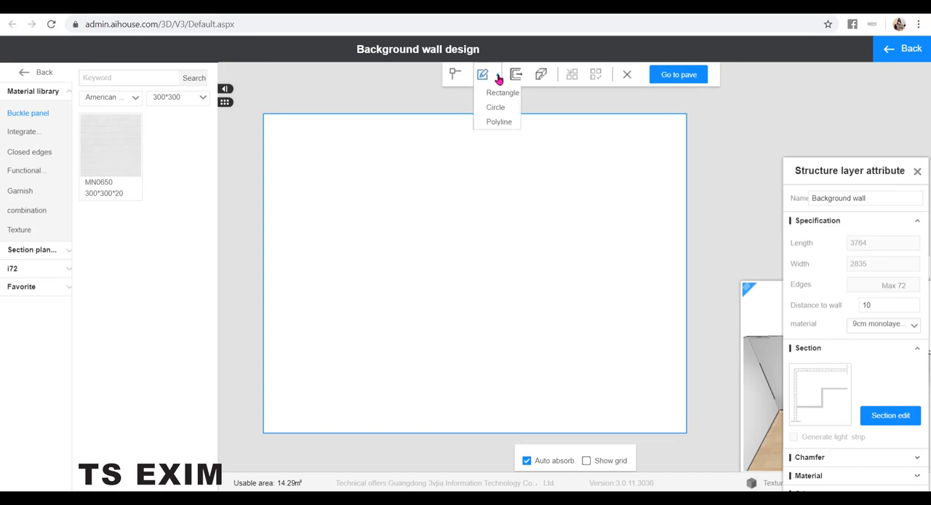
left_click(502, 92)
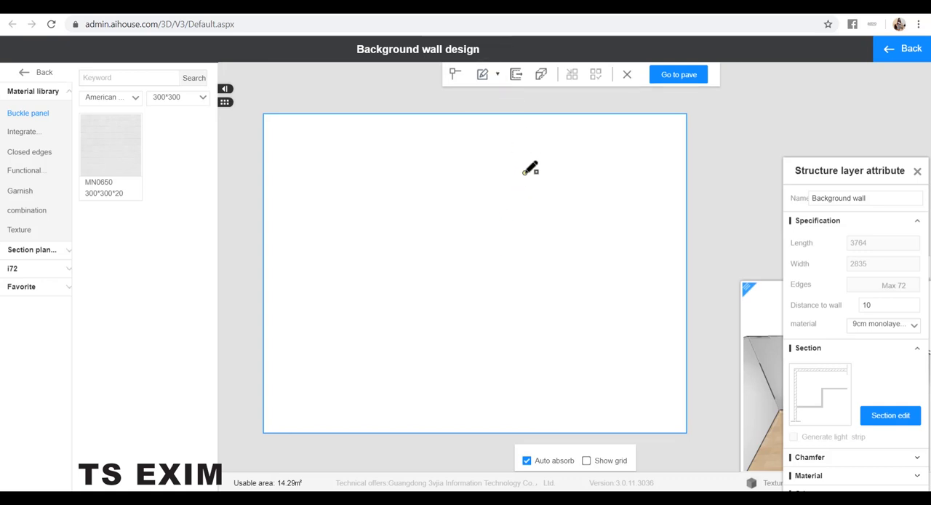
left_click(524, 173)
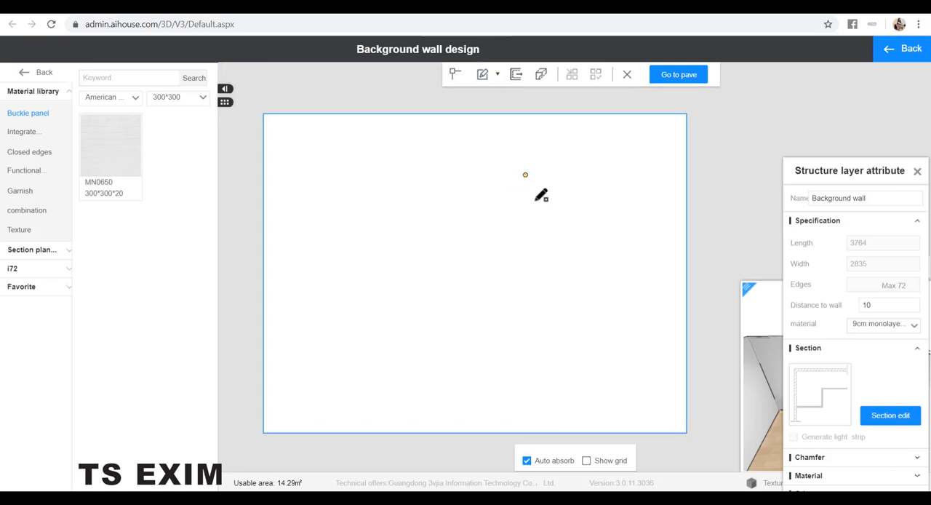
left_click(589, 326)
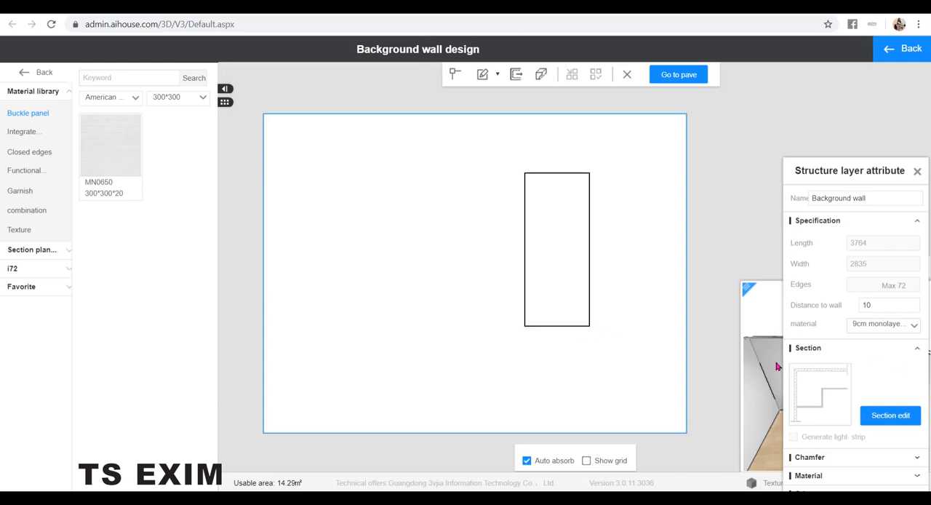
Set the rectangle's length to 600 and its width to 1200.
left_click(567, 227)
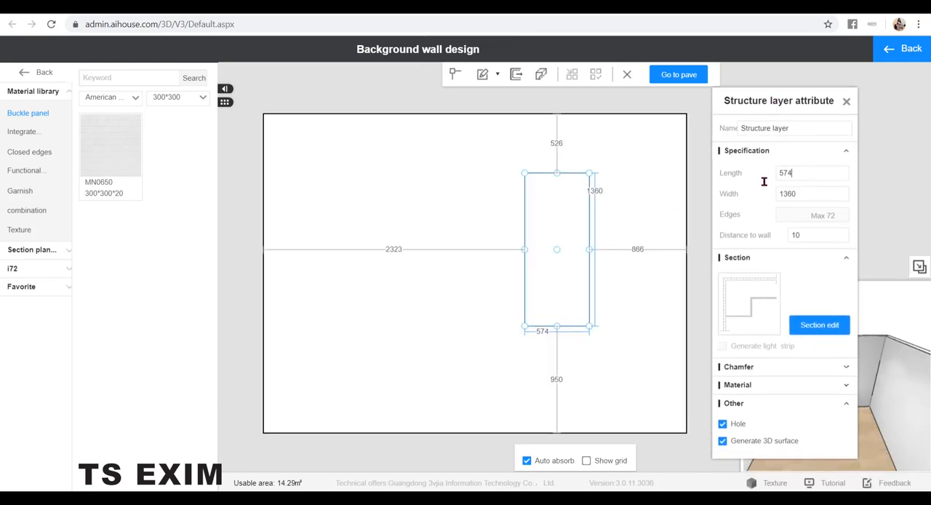
left_click_drag(794, 174, 767, 205)
type("600")
type("1")
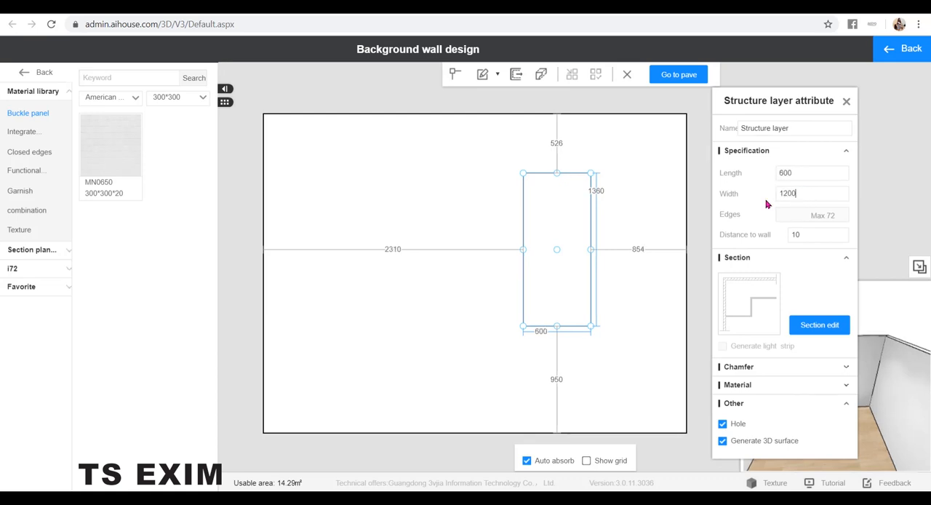
type("200")
key("Return")
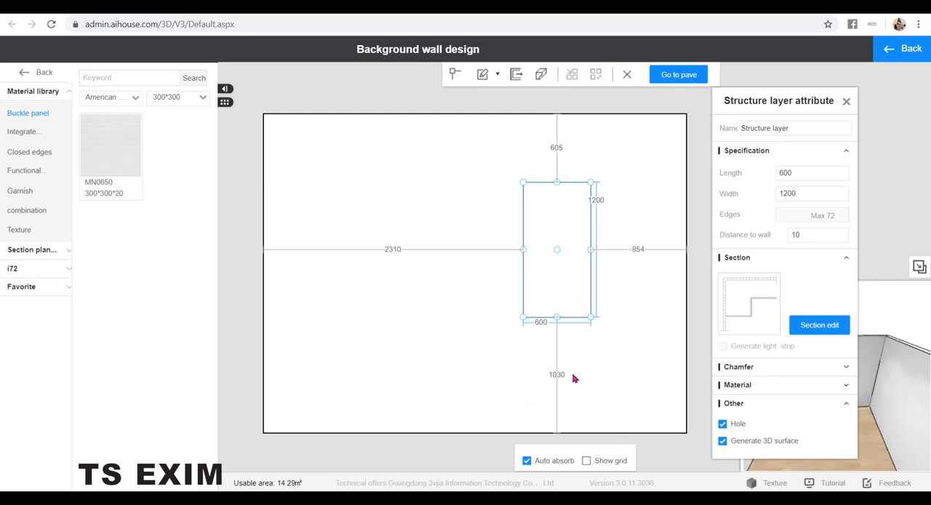
Position the rectangle 900 from the wall's bottom edge and 900 from its right edge.
left_click(561, 375)
type("900")
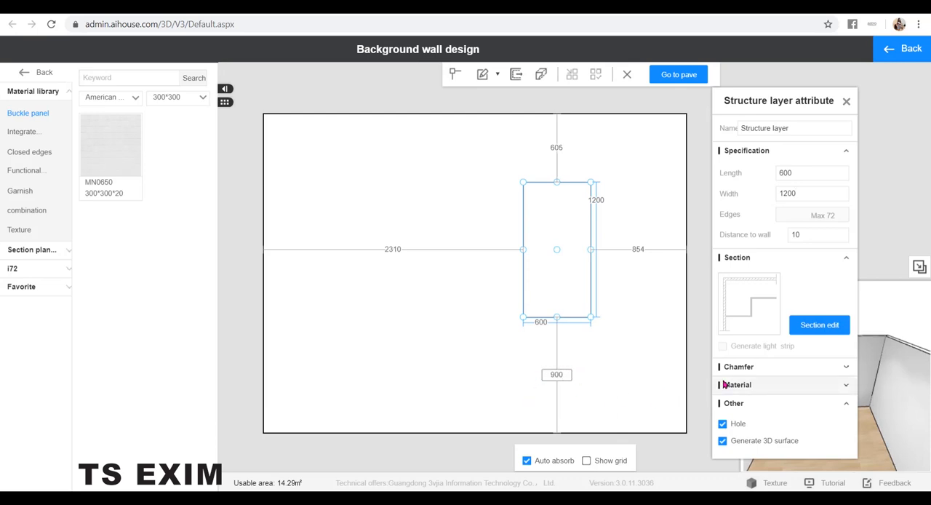
key("Return")
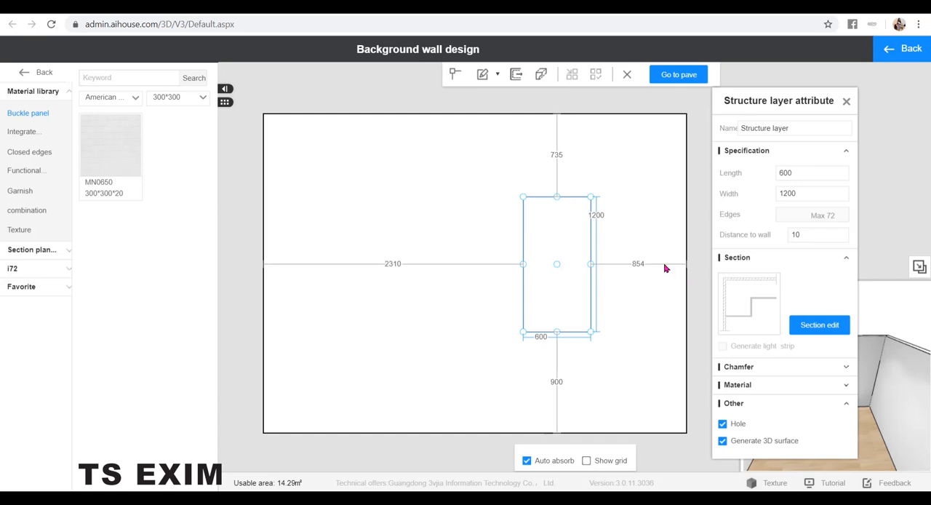
left_click(626, 265)
type("900")
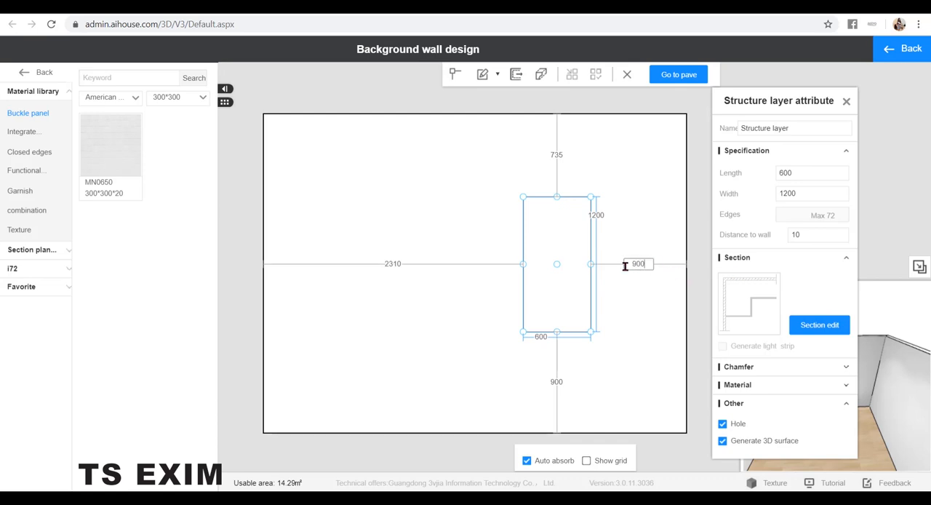
key("Return")
left_click(606, 207)
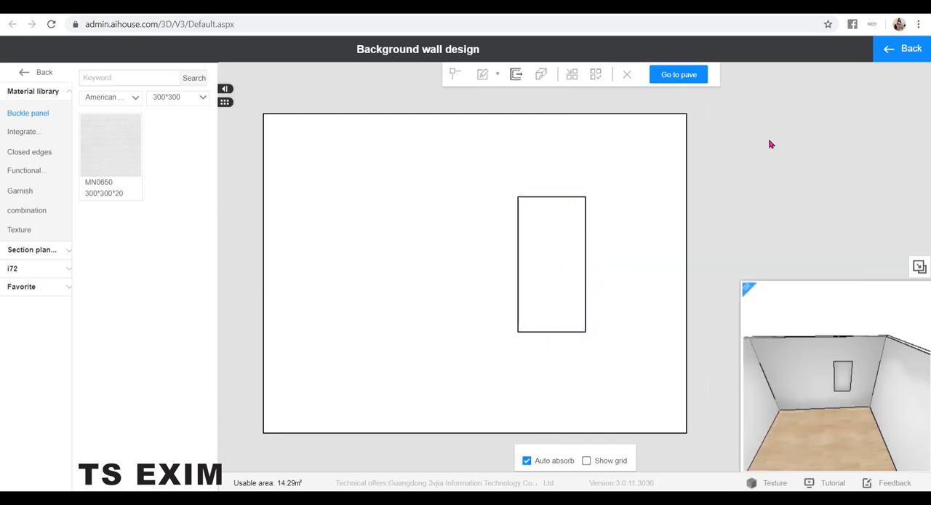
Set the background wall's distance to wall to 300 and inspect the recess in the 3D preview.
scroll(818, 395, "up", 5)
scroll(819, 395, "down", 4)
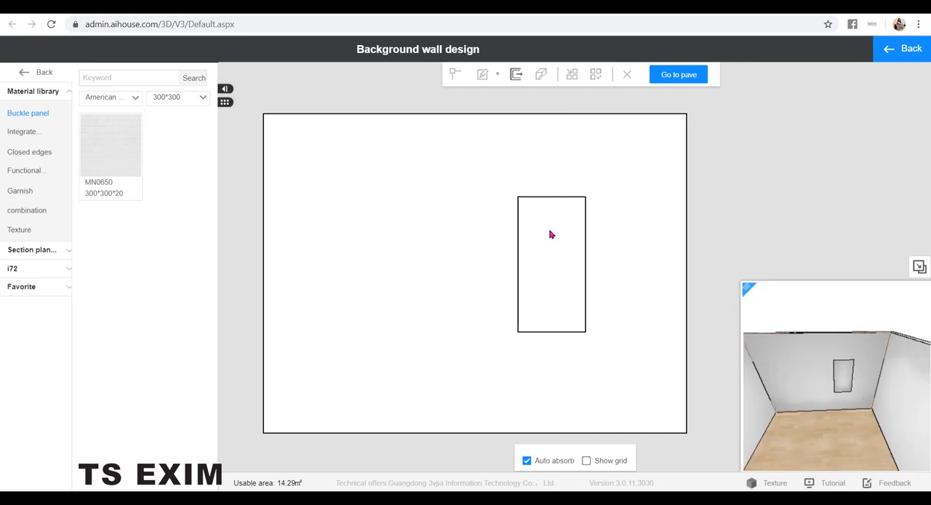
left_click(561, 148)
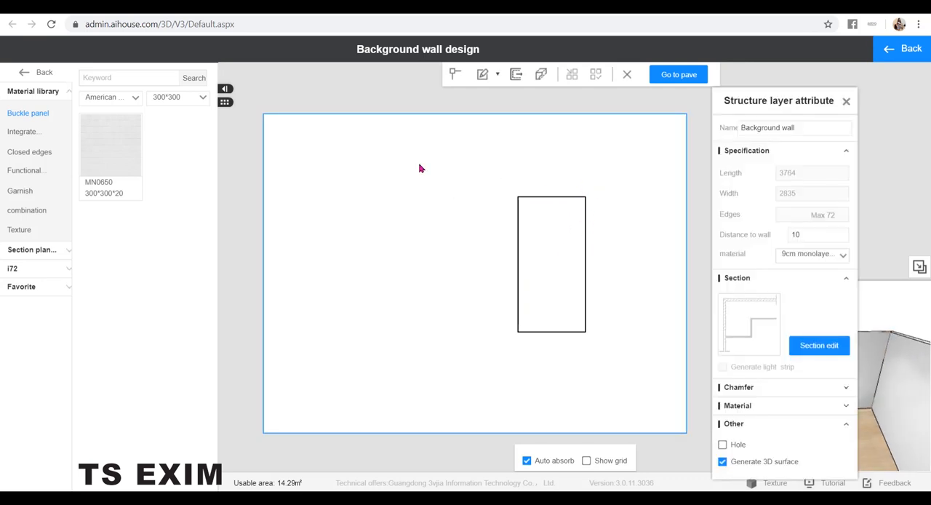
double_click(825, 237)
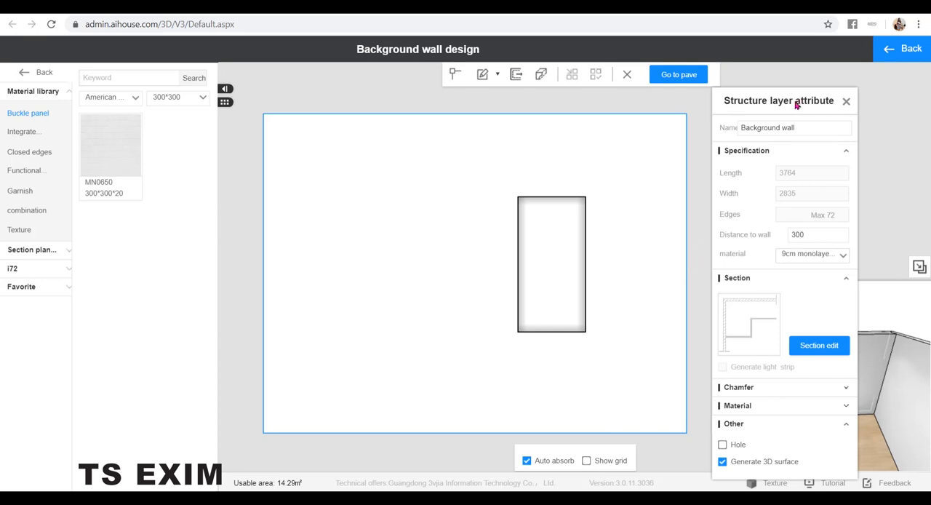
left_click_drag(796, 105, 680, 100)
scroll(851, 407, "up", 5)
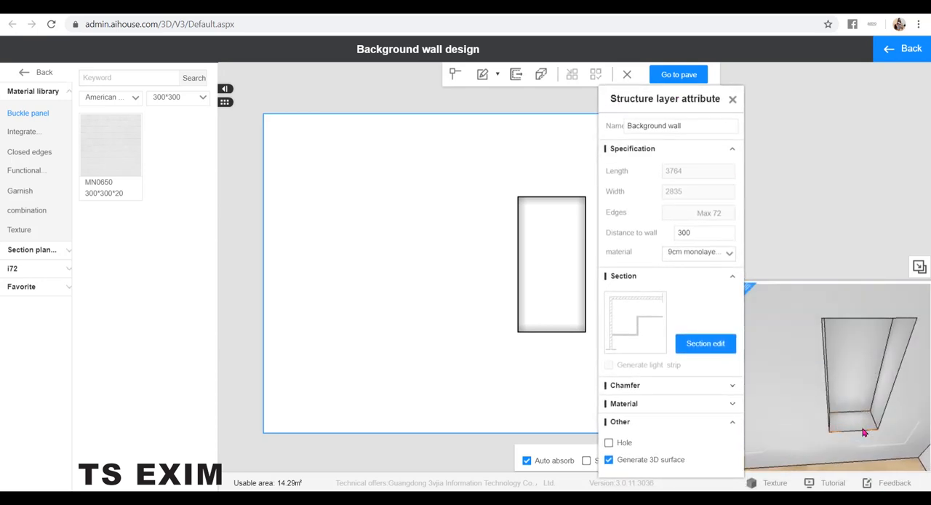
Set the distance to wall of the 600 by 1200 rectangle to 2.
left_click(546, 256)
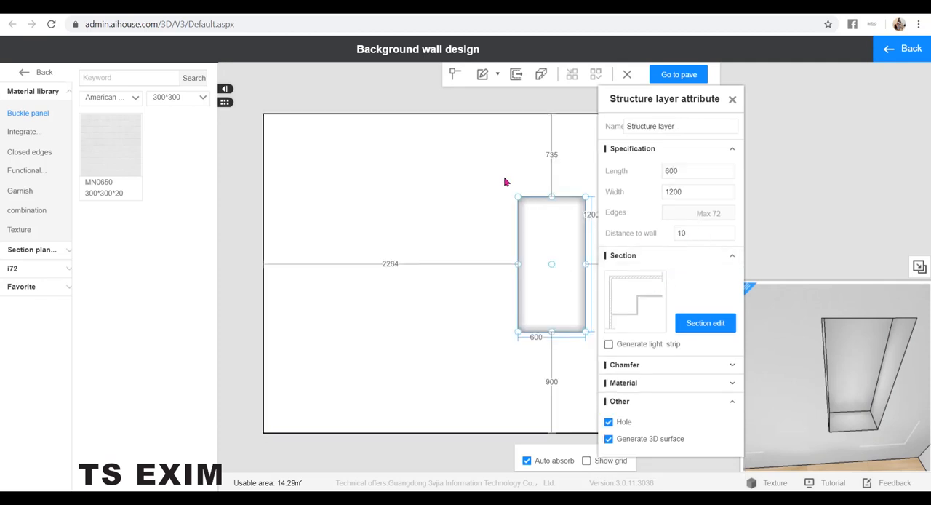
double_click(682, 233)
left_click(731, 104)
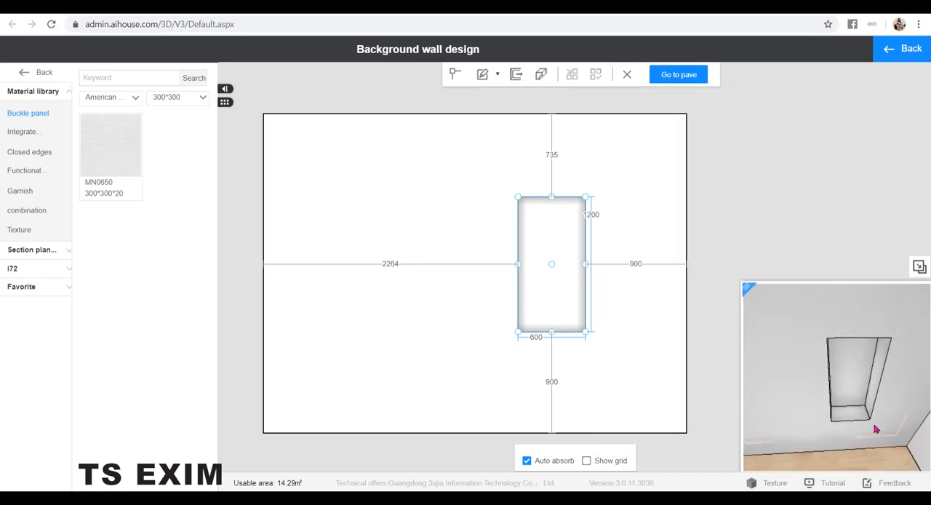
left_click_drag(876, 430, 836, 347)
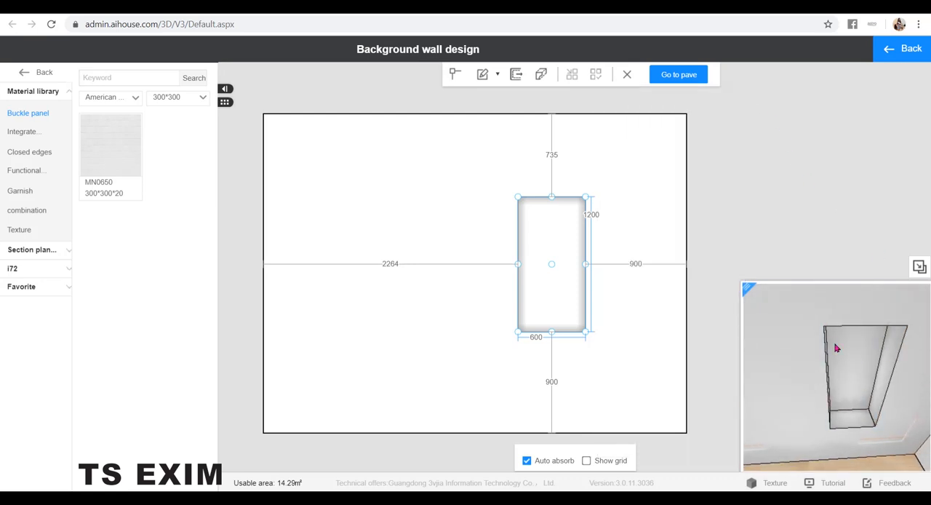
Draw a thin horizontal rectangle about 600 by 27 across the upper part of the niche as a shelf.
scroll(638, 221, "up", 3)
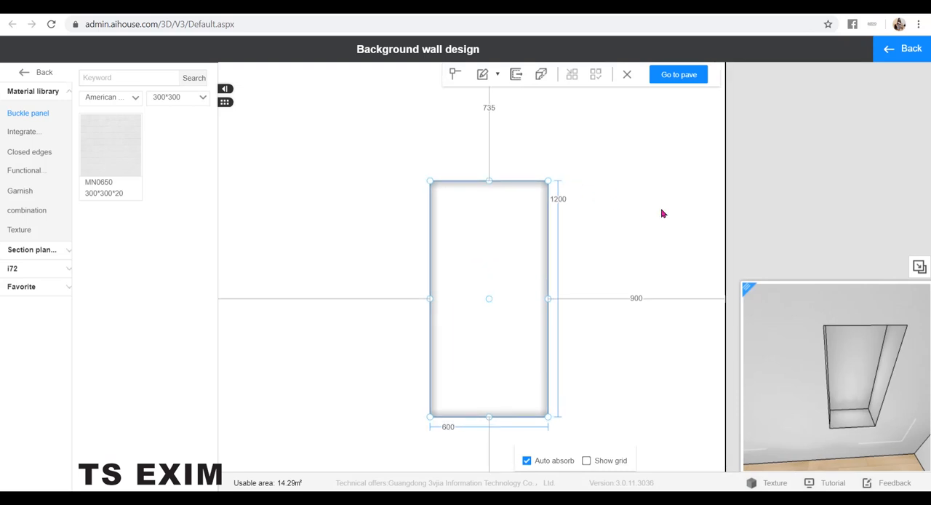
left_click(661, 210)
left_click(490, 262)
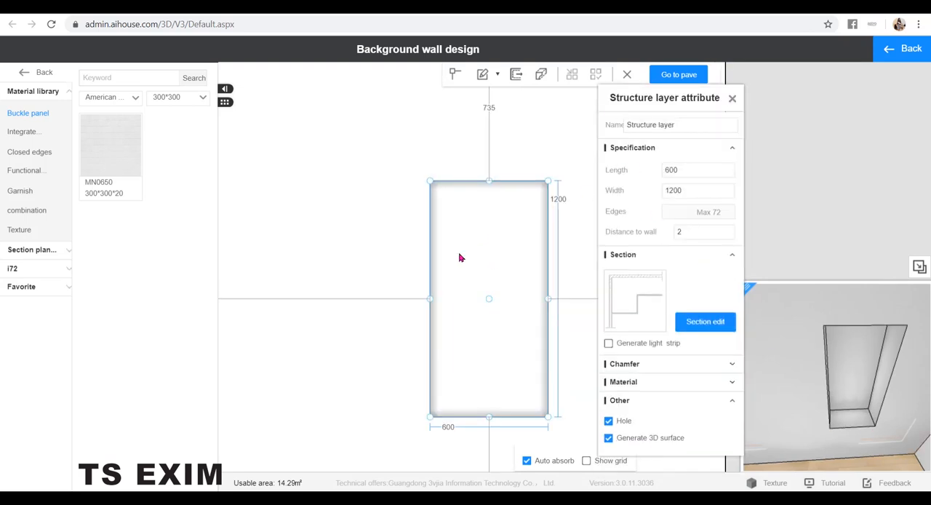
left_click(484, 75)
left_click(498, 92)
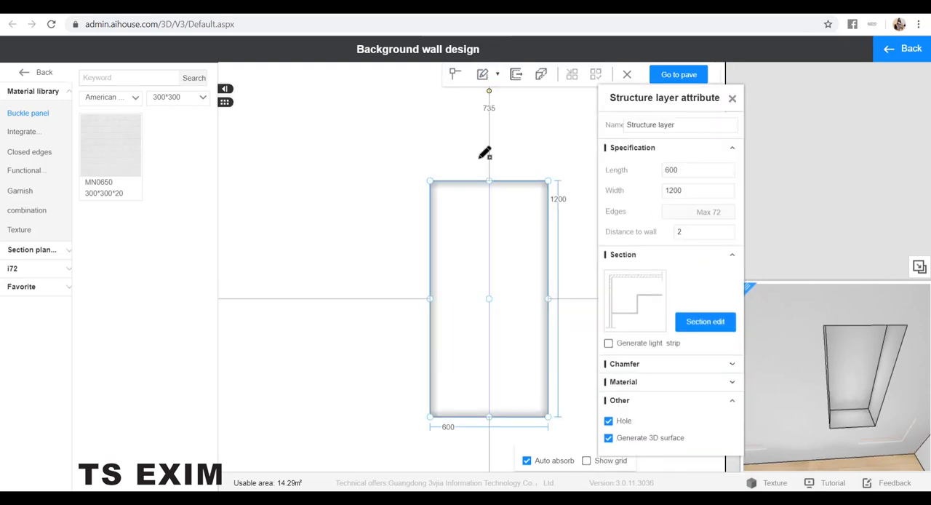
left_click(430, 248)
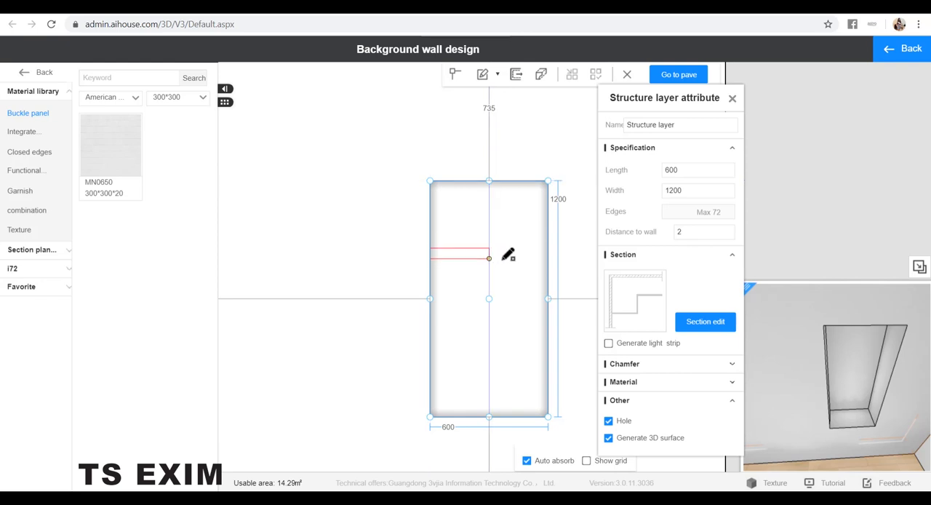
left_click(548, 253)
Set the shelf strip's width to 30 and its distance from the niche's top edge to 250.
scroll(512, 278, "up", 5)
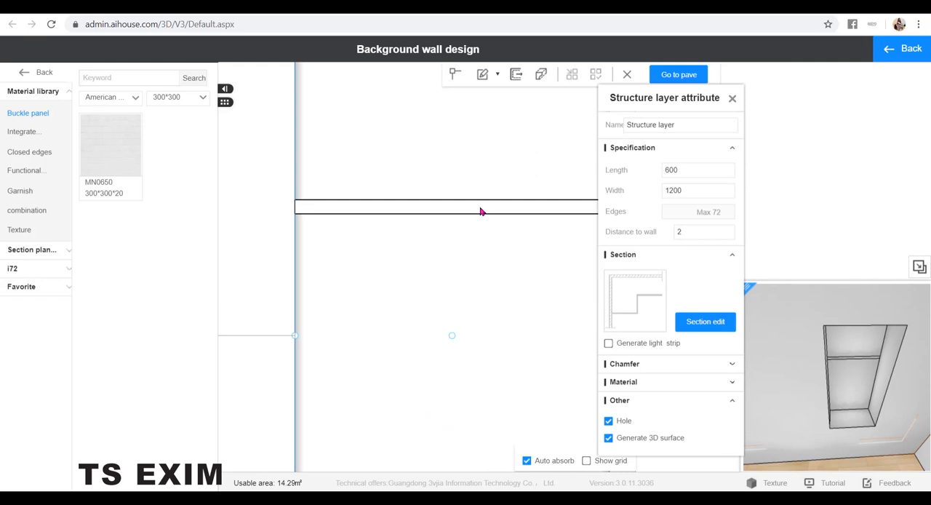
left_click(483, 212)
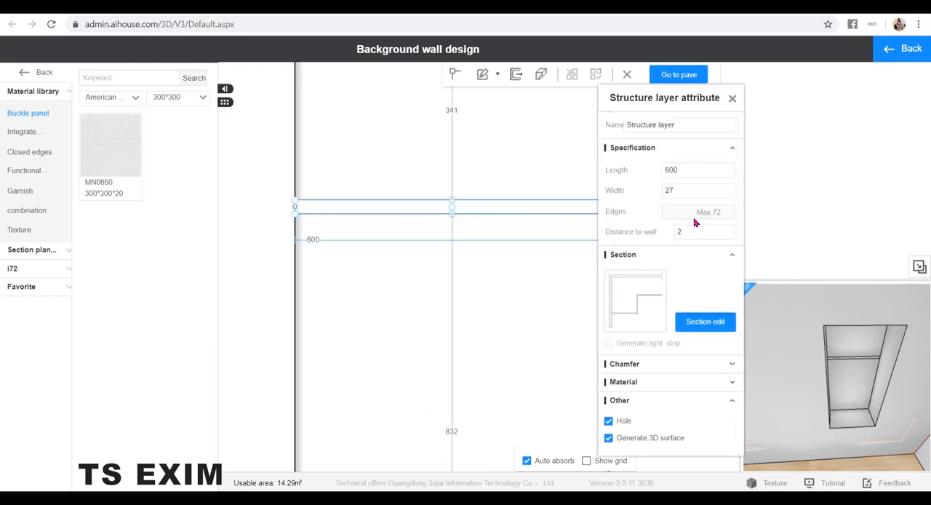
left_click_drag(678, 191, 644, 200)
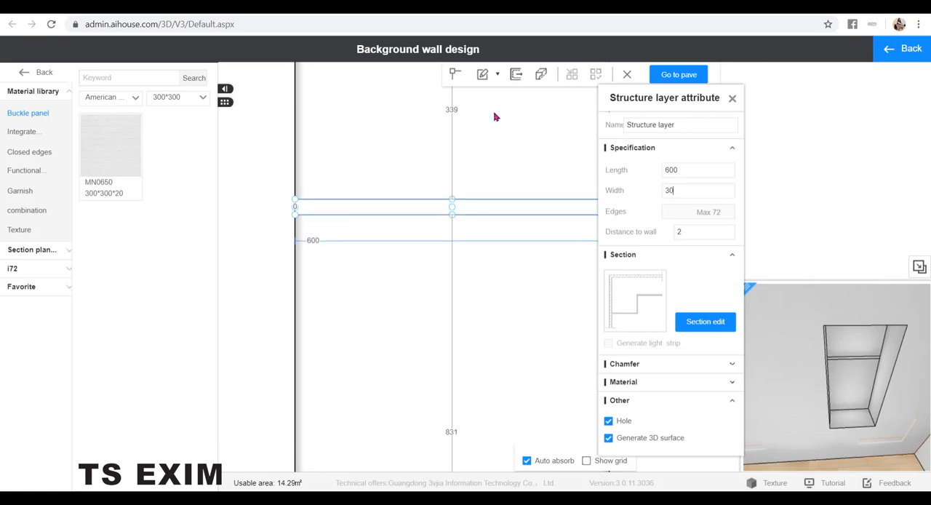
left_click(453, 109)
type("250")
key("Return")
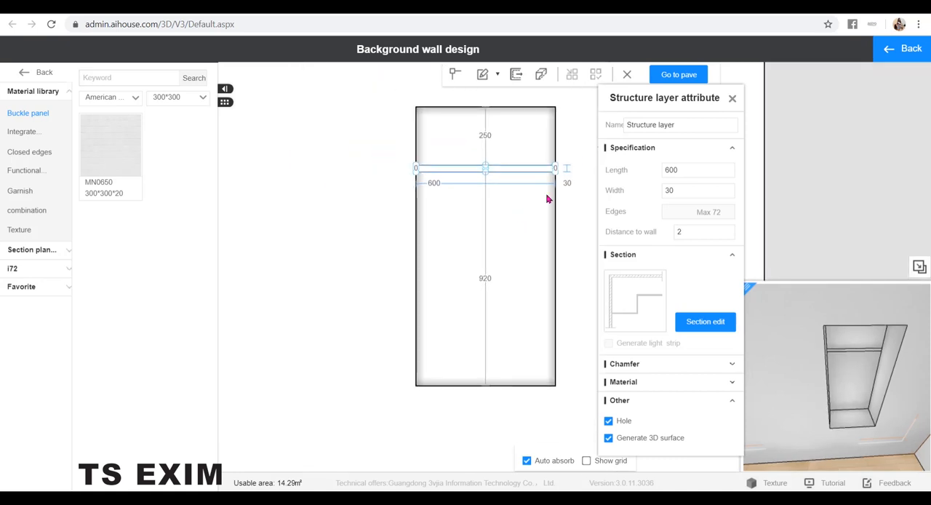
Set the shelf strip's distance to wall to 298 and inspect it in the 3D preview.
scroll(547, 199, "up", 1)
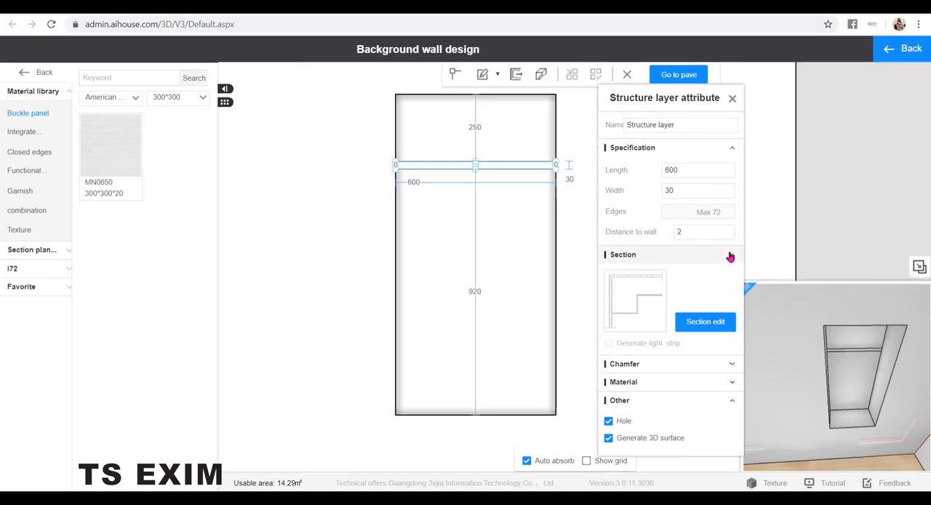
double_click(694, 233)
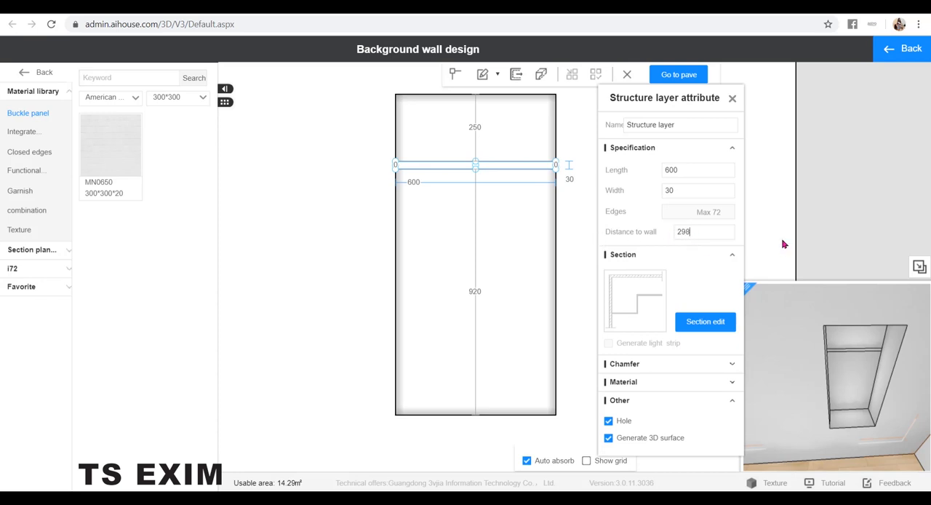
type("298")
key("Return")
scroll(902, 367, "up", 5)
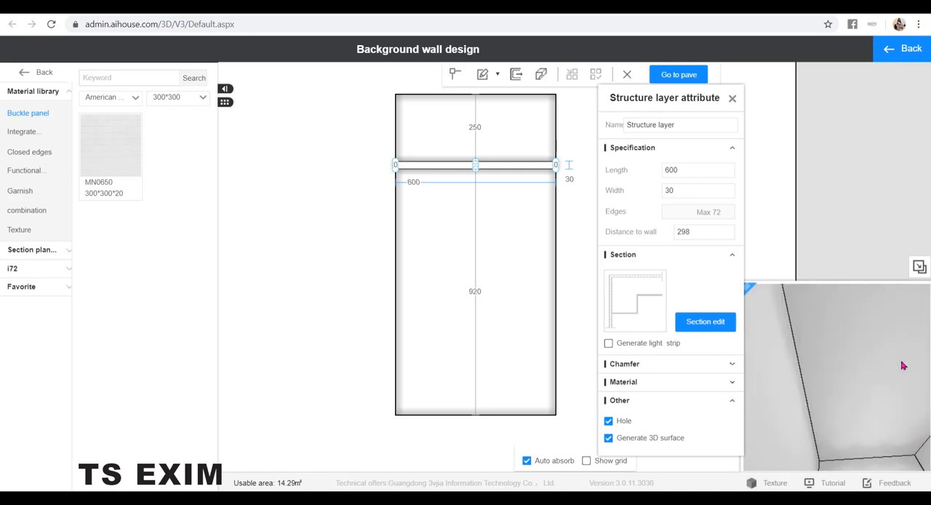
scroll(906, 370, "down", 2)
scroll(884, 397, "down", 5)
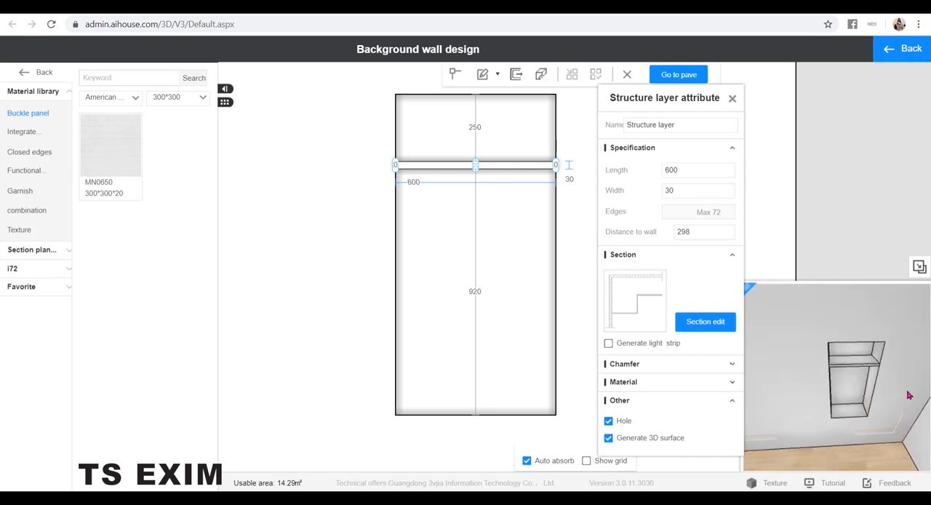
Set the shelf strip's distance to wall to 280 and check its depth in the 3D preview.
left_click_drag(698, 230, 668, 231)
type("28")
scroll(908, 376, "up", 4)
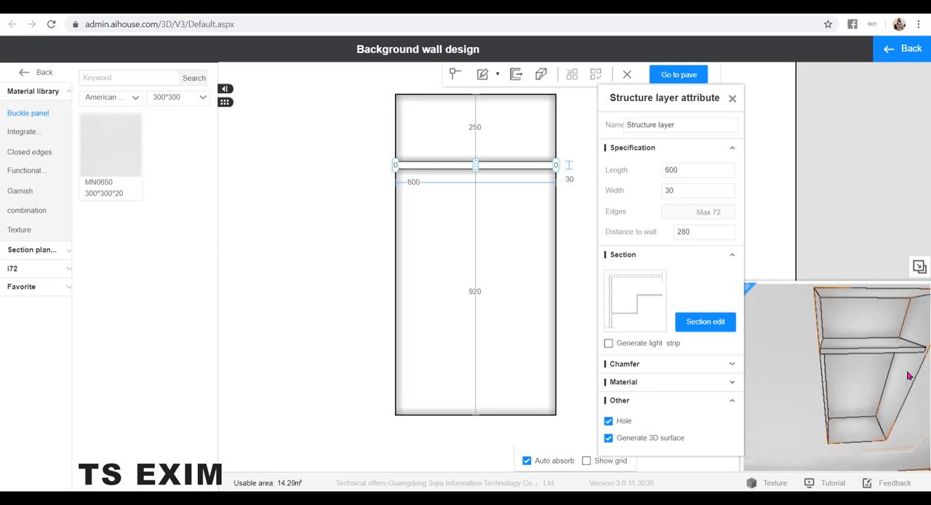
left_click(583, 249)
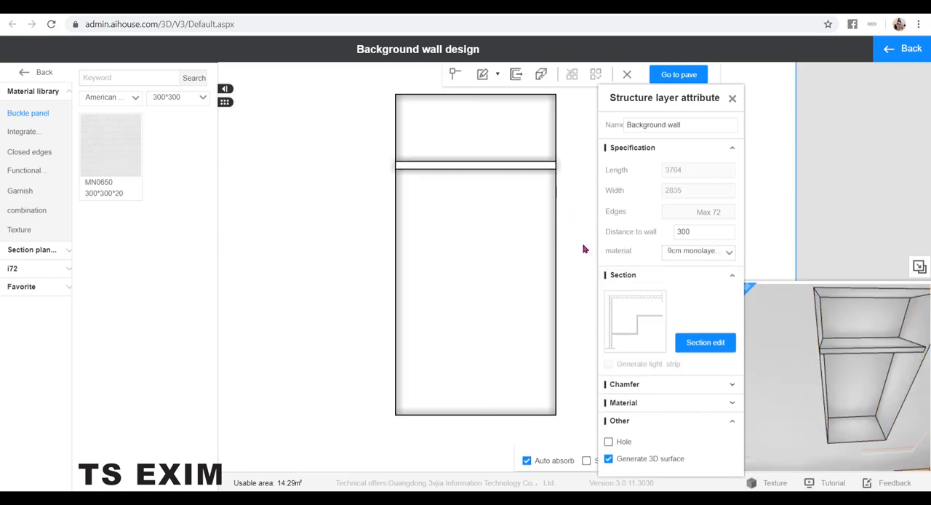
Pave the shelf strip down the niche with a spacing of 250.
left_click(534, 166)
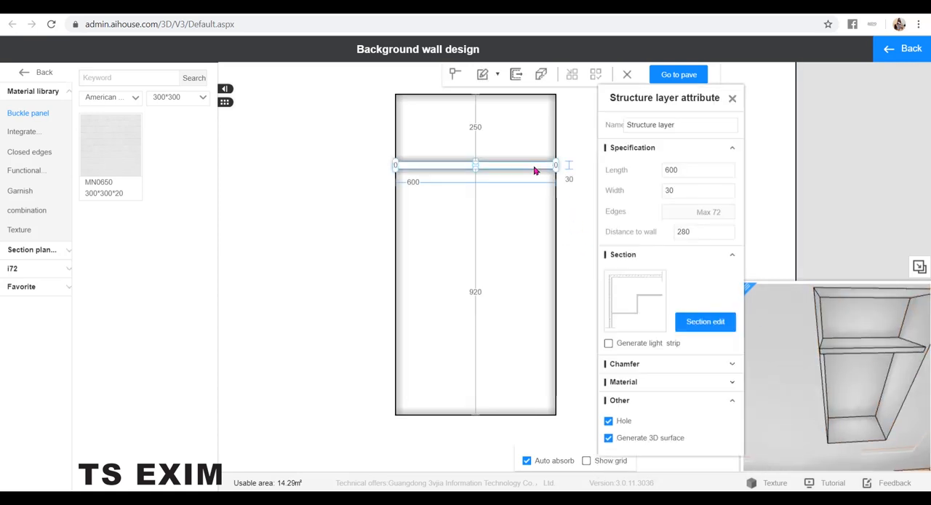
right_click(535, 169)
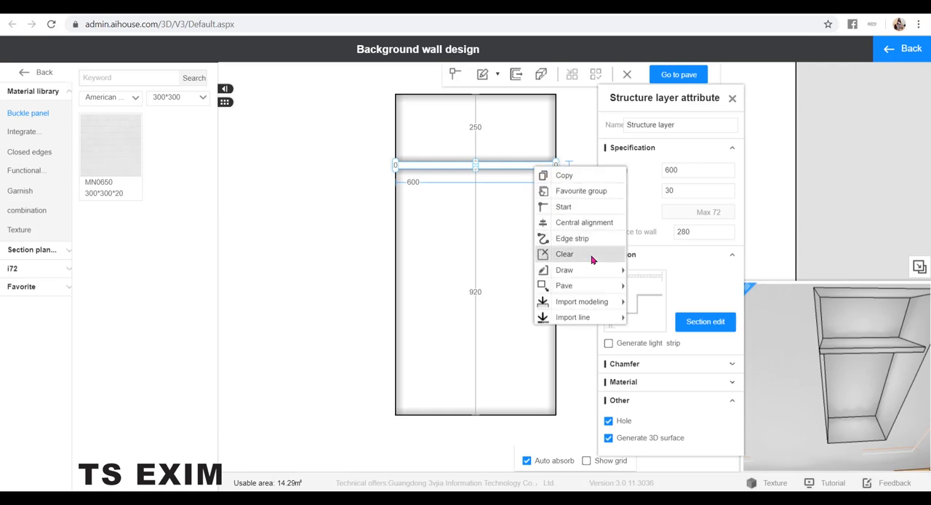
mouse_move(588, 286)
left_click(636, 288)
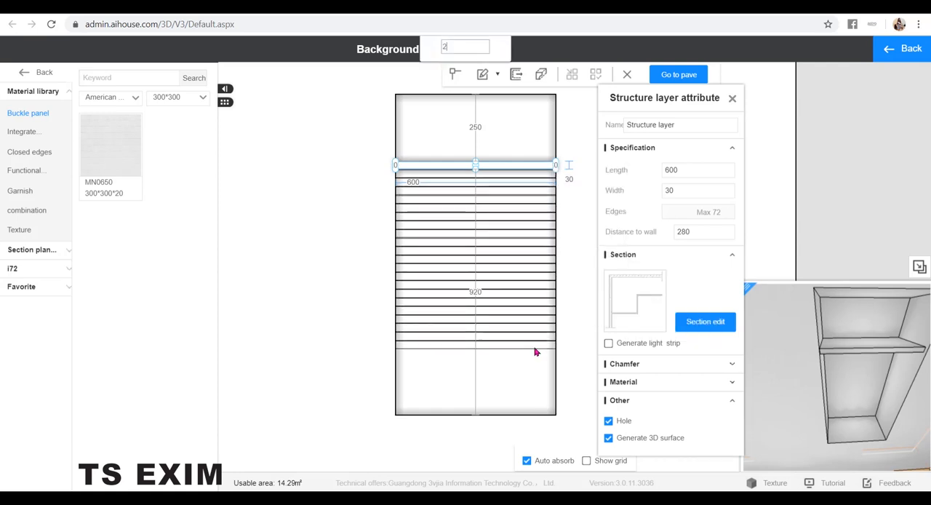
type("250")
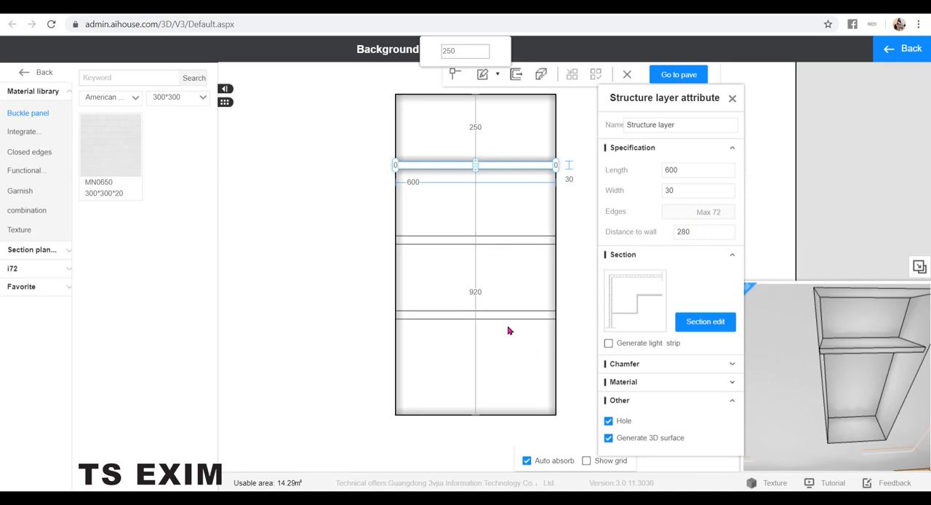
Change the paving spacing to 350 and place one copied shelf below the first.
key("BackSpace")
key("BackSpace")
key("BackSpace")
type("350")
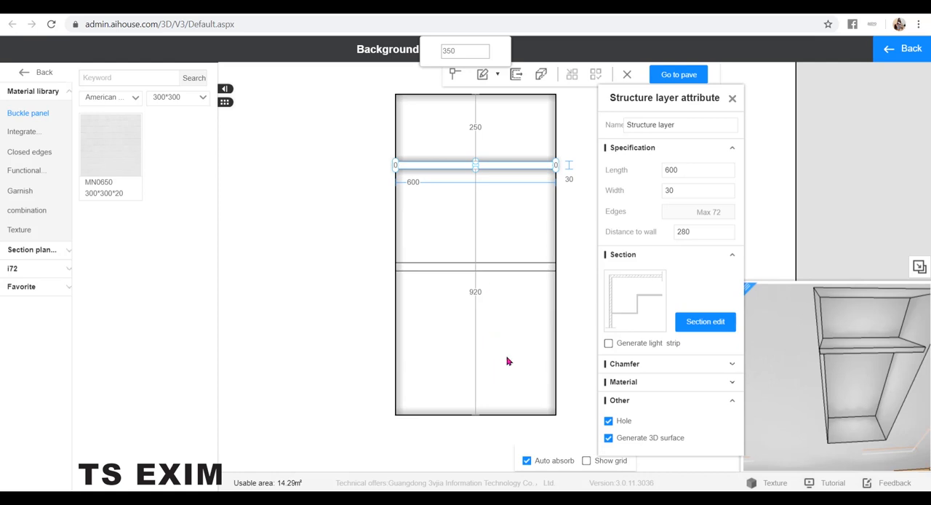
left_click(507, 358)
left_click(347, 305)
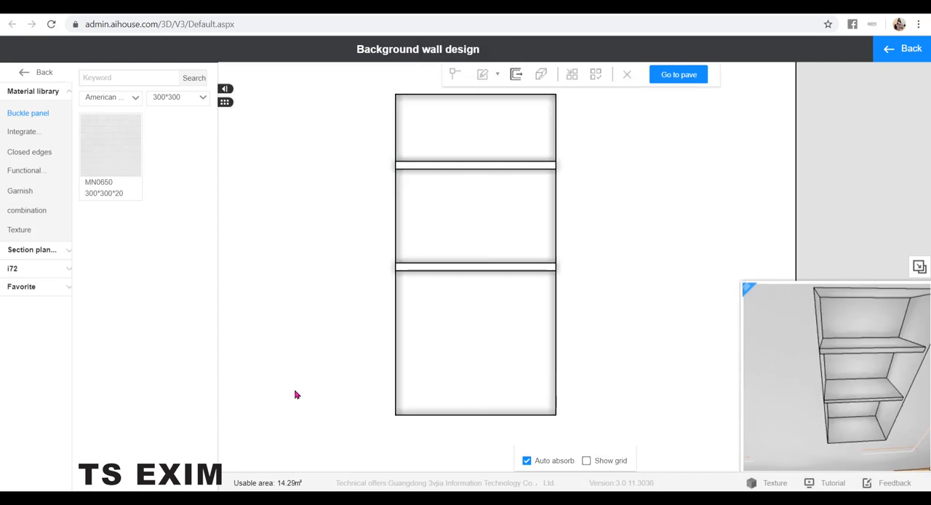
Leave the background wall design and view the shelved niche in the 3D room.
scroll(726, 279, "down", 3)
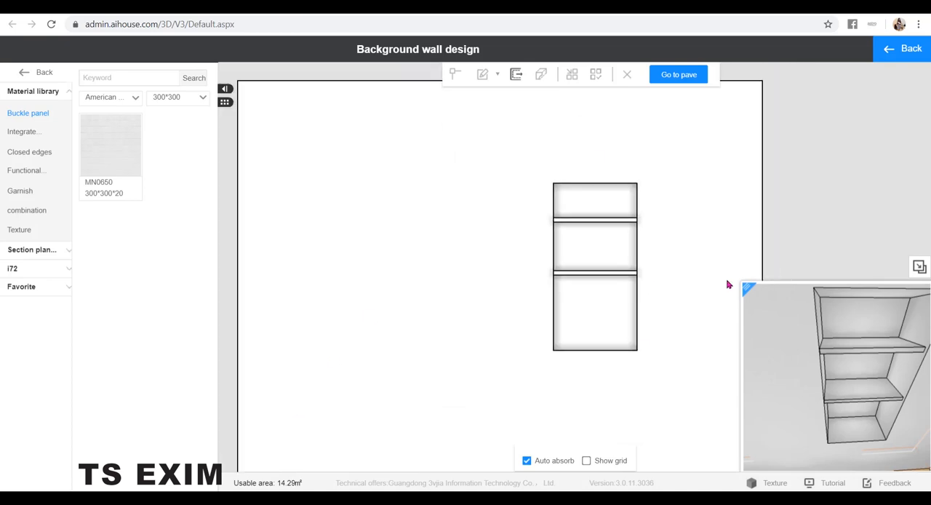
scroll(756, 258, "up", 1)
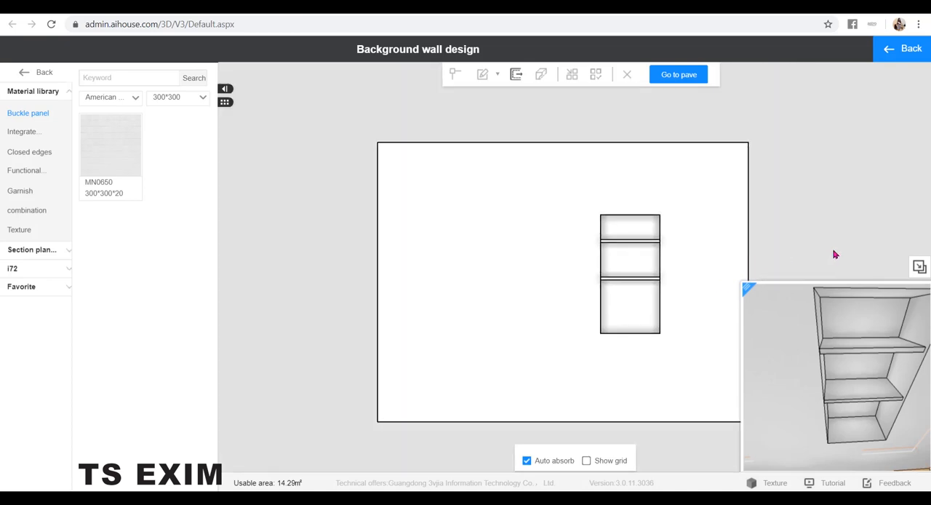
left_click(904, 49)
scroll(771, 346, "up", 2)
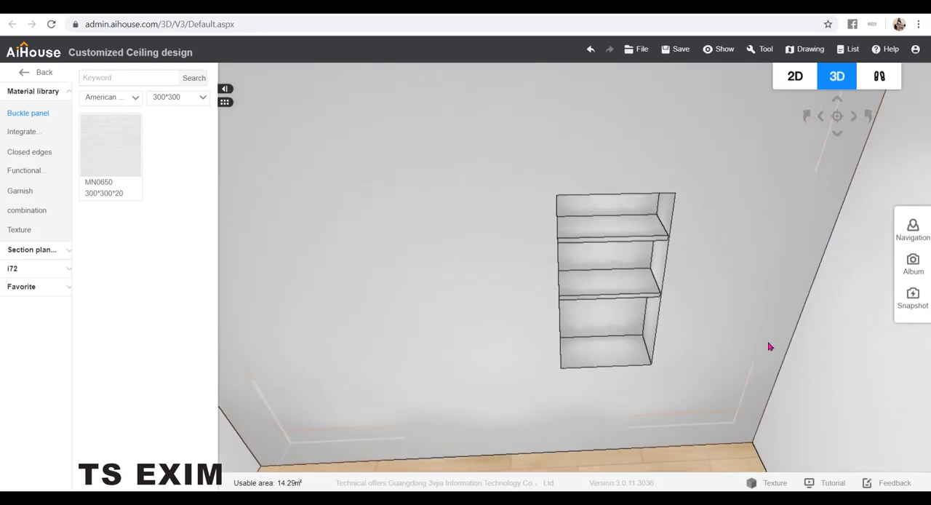
scroll(761, 334, "down", 3)
mouse_move(759, 332)
right_mouse_down()
mouse_move(734, 330)
mouse_move(743, 324)
right_mouse_up()
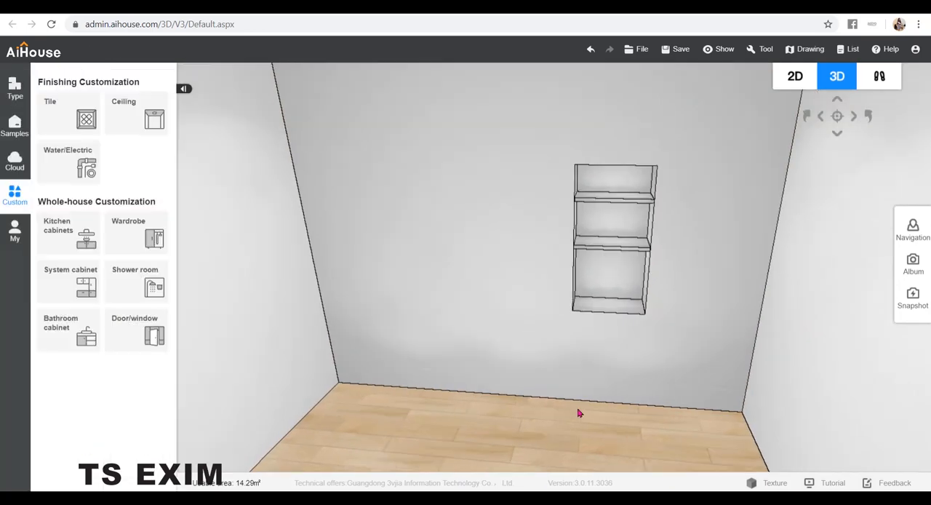
Search the public cloud library for niche and place the white Modern niche model on the adjacent wall.
left_click(15, 160)
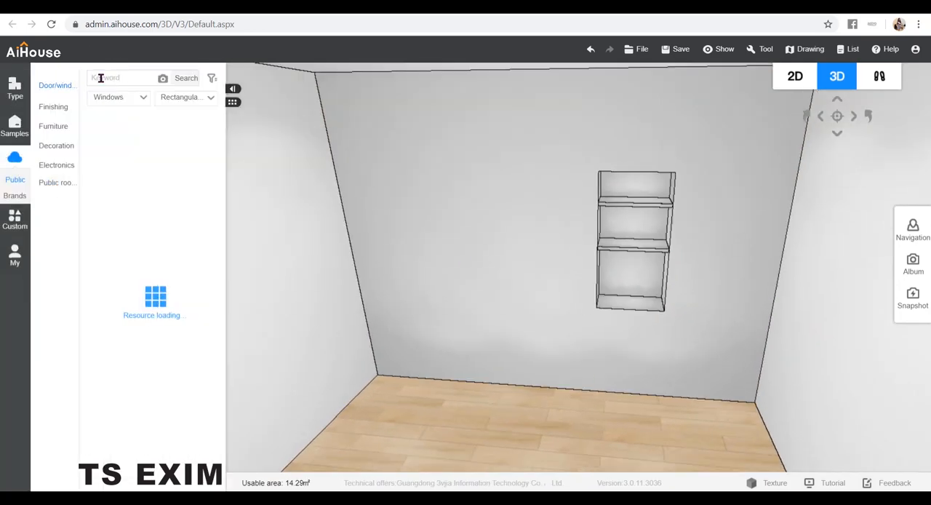
left_click(104, 76)
type("nic")
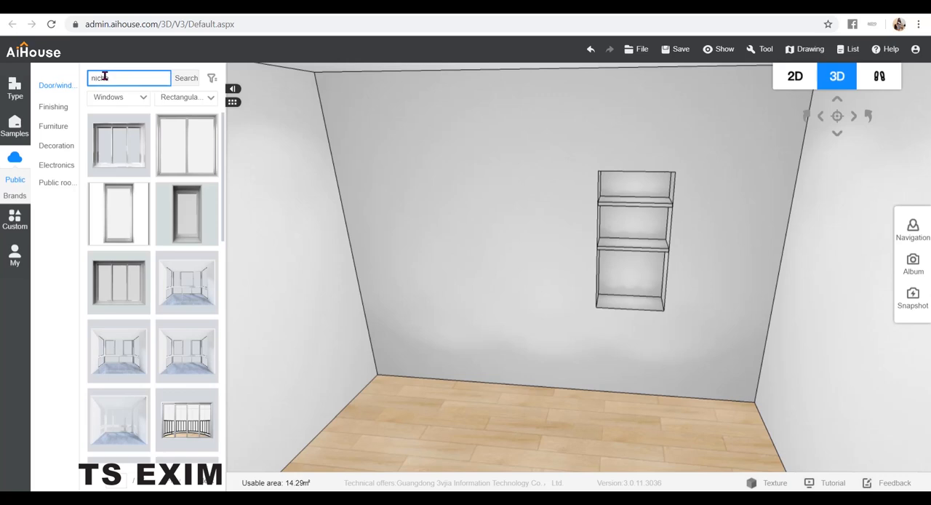
key("Return")
left_click_drag(611, 371, 616, 242)
left_click_drag(135, 145, 465, 215)
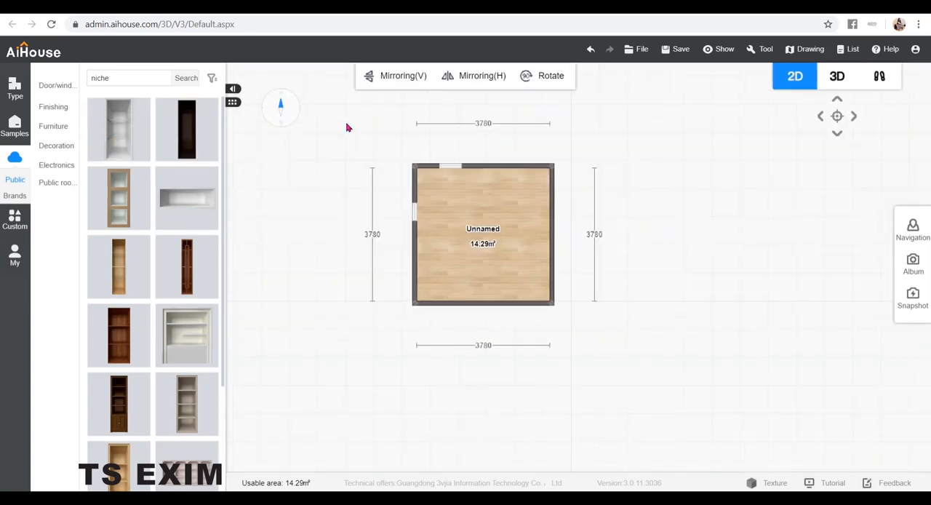
Set the placed niche's distance from the upper wall corner to 900 in the 2D plan.
left_click(416, 212)
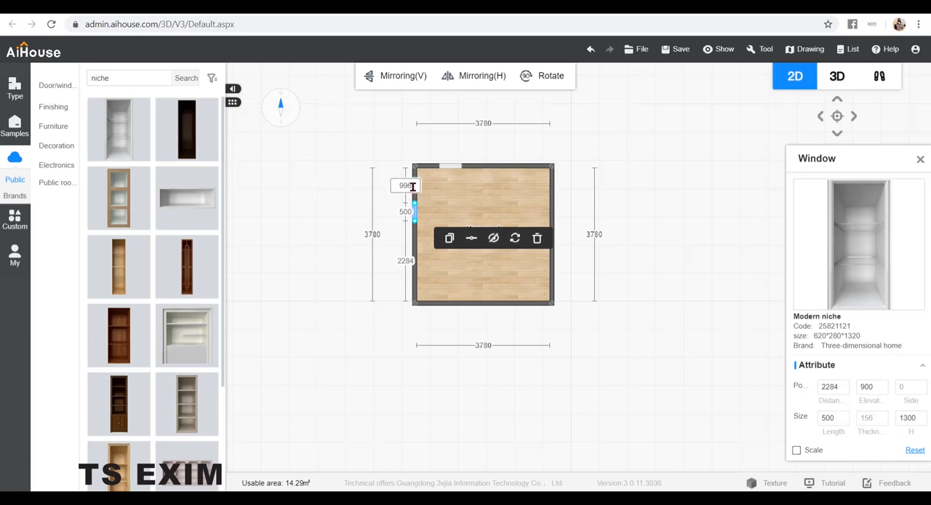
type("9")
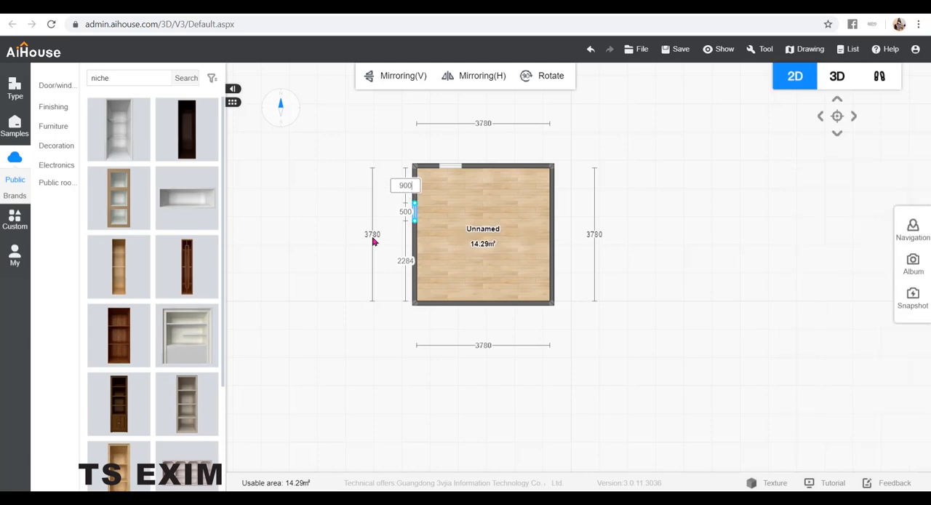
key("Return")
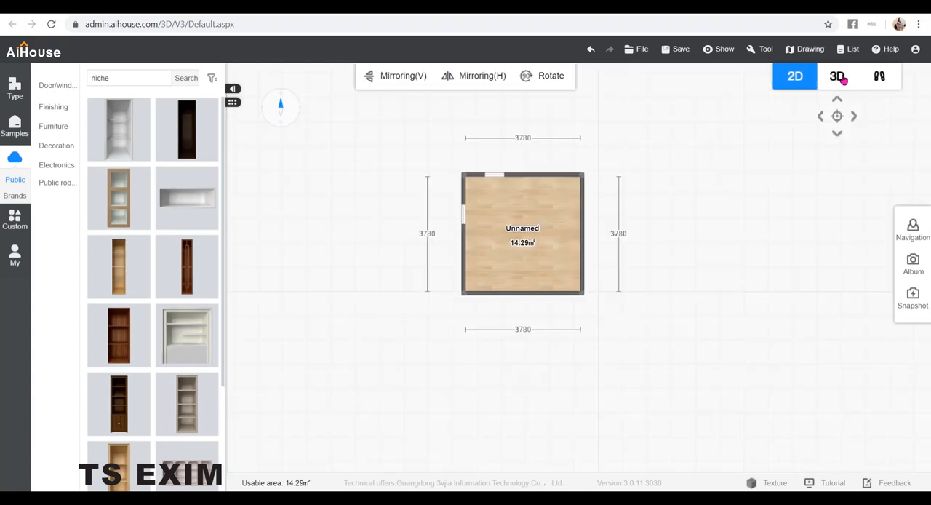
In the 3D view, open the Modern niche's properties and set its length to 500.
left_click(837, 77)
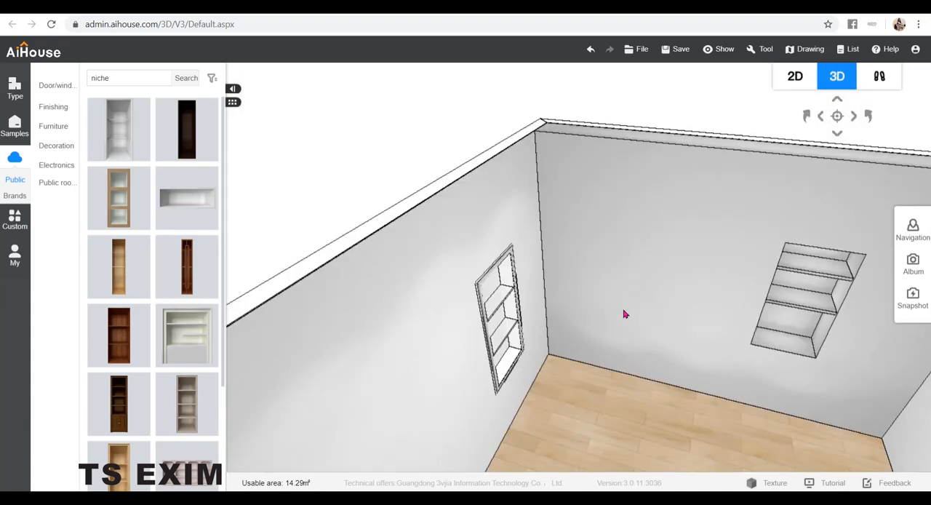
mouse_move(574, 364)
left_mouse_down()
mouse_move(644, 347)
mouse_move(588, 386)
mouse_move(501, 362)
mouse_move(593, 355)
mouse_move(573, 363)
left_mouse_up()
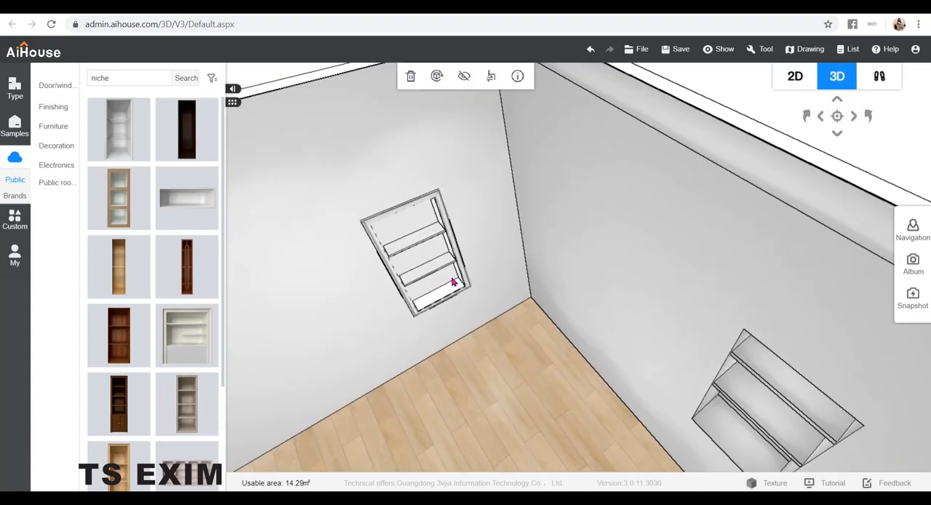
left_click(518, 76)
left_click_drag(821, 167, 539, 107)
left_click_drag(557, 355, 530, 356)
type("5")
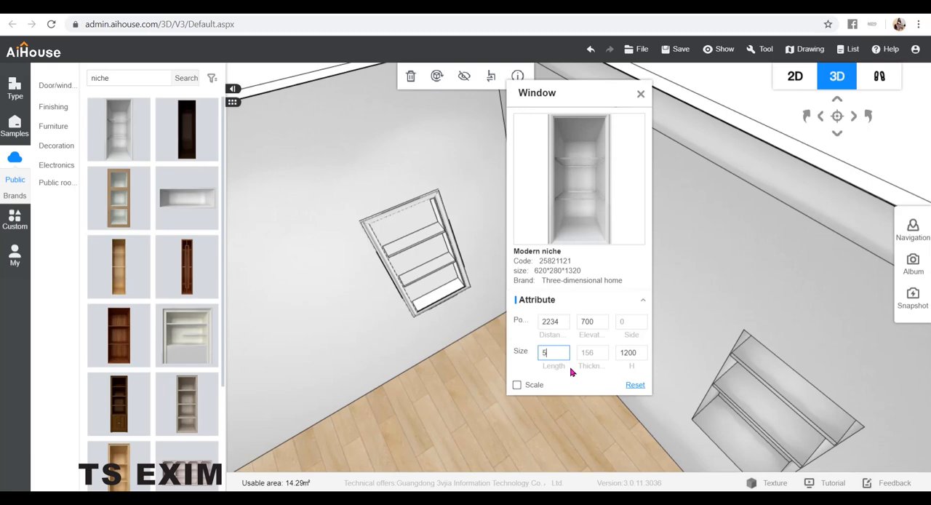
type("00")
key("Return")
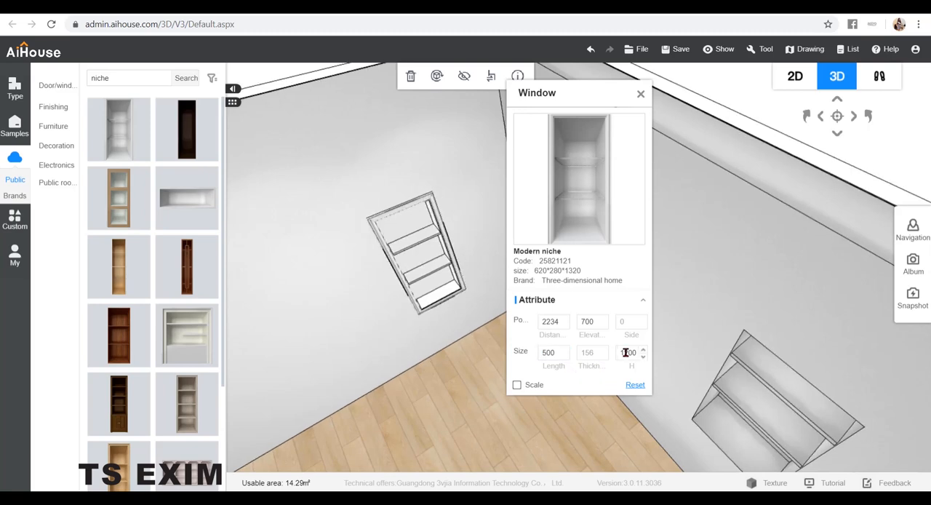
Set the Modern niche's height to 1300.
left_click_drag(640, 353, 619, 358)
type("1300")
key("Return")
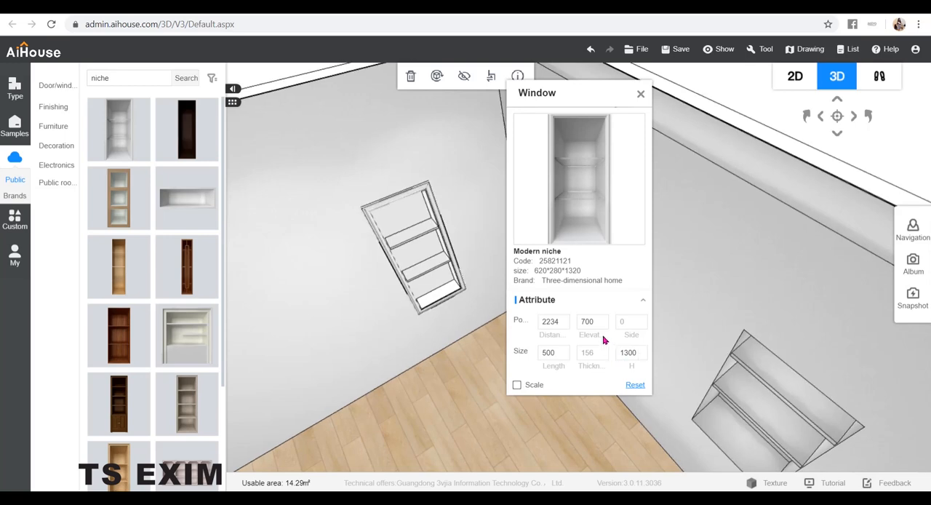
Set the Modern niche's elevation to 900, close its properties and view it in the room.
left_click_drag(593, 322, 572, 325)
type("900")
key("Return")
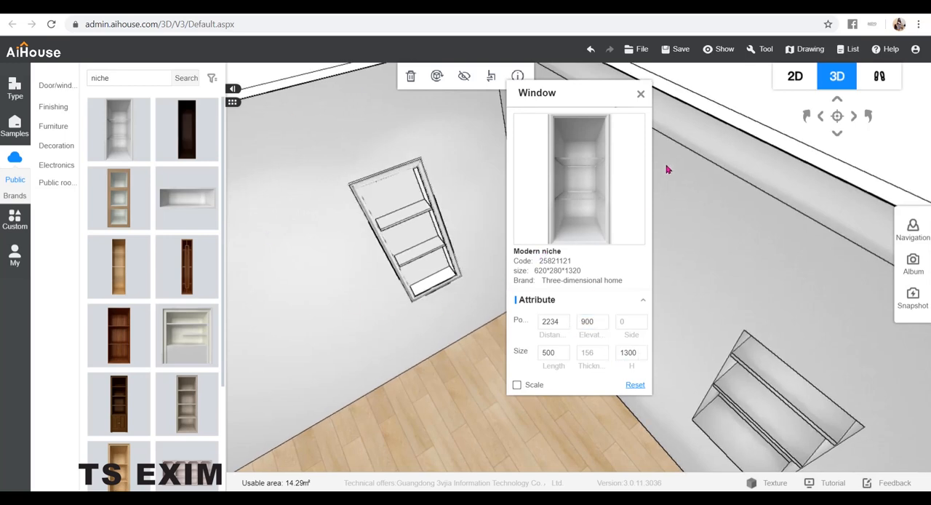
left_click(640, 94)
left_click_drag(636, 100, 602, 376)
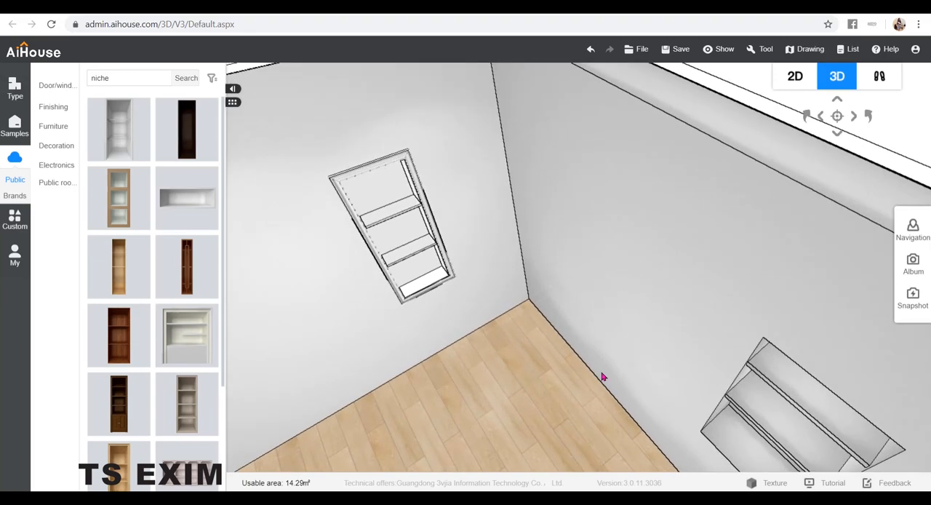
scroll(602, 376, "up", 3)
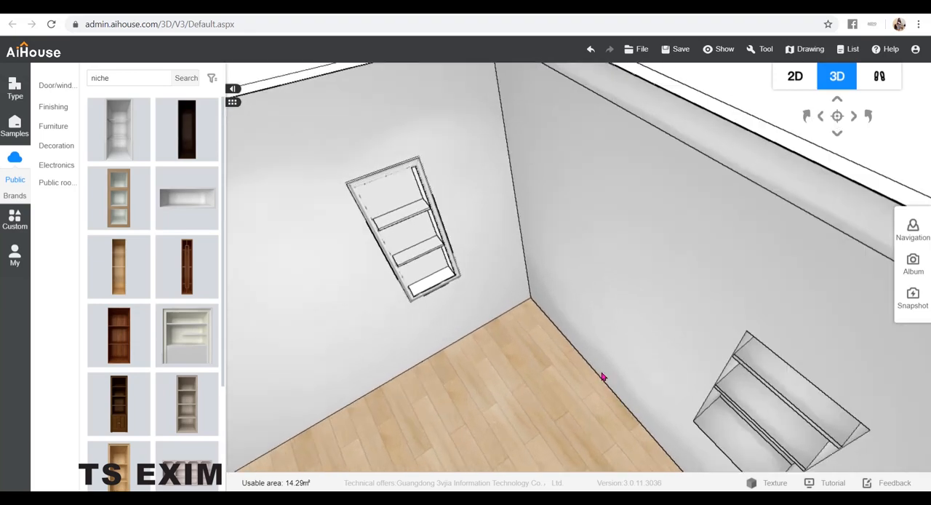